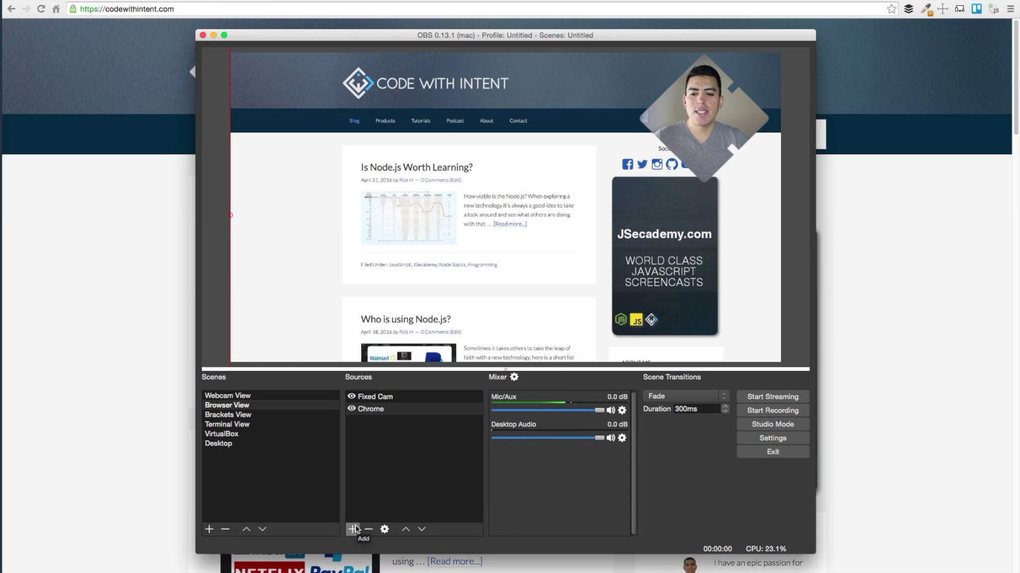
# Start adding a Display Capture source, then a Window Capture source, cancelling both
pyautogui.click(356, 528)
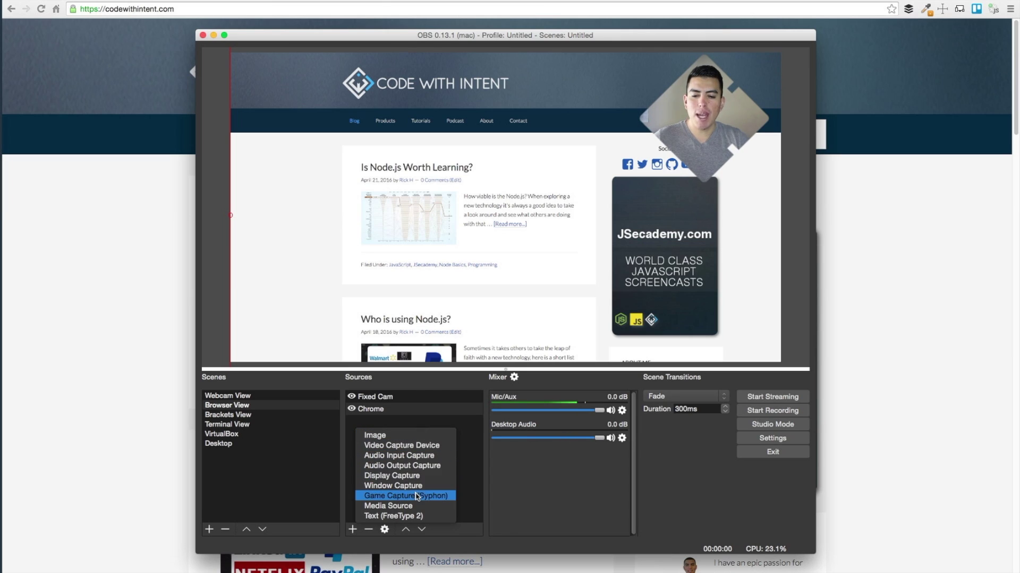
pyautogui.click(422, 475)
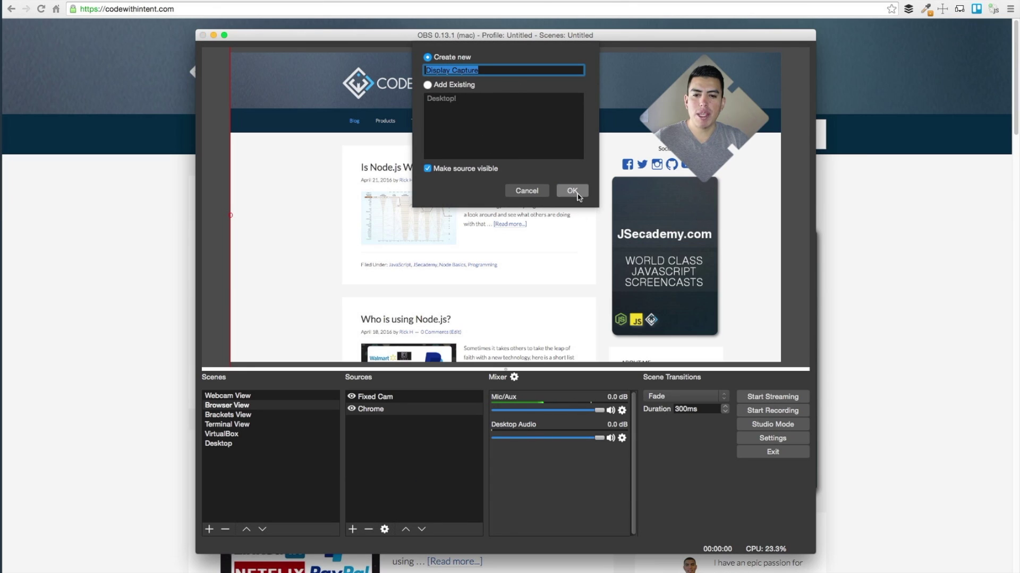
pyautogui.click(526, 190)
pyautogui.click(352, 529)
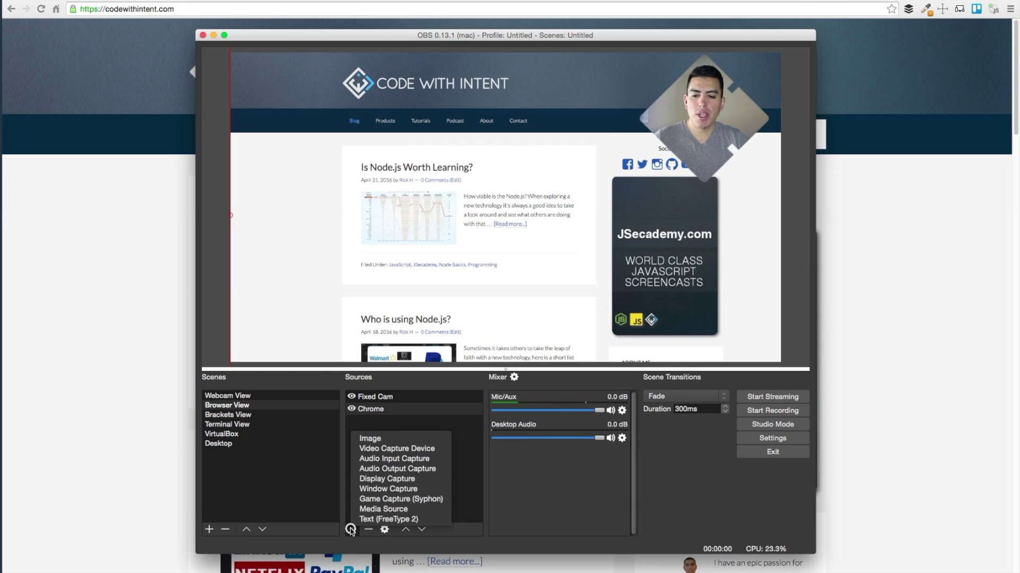
pyautogui.click(423, 489)
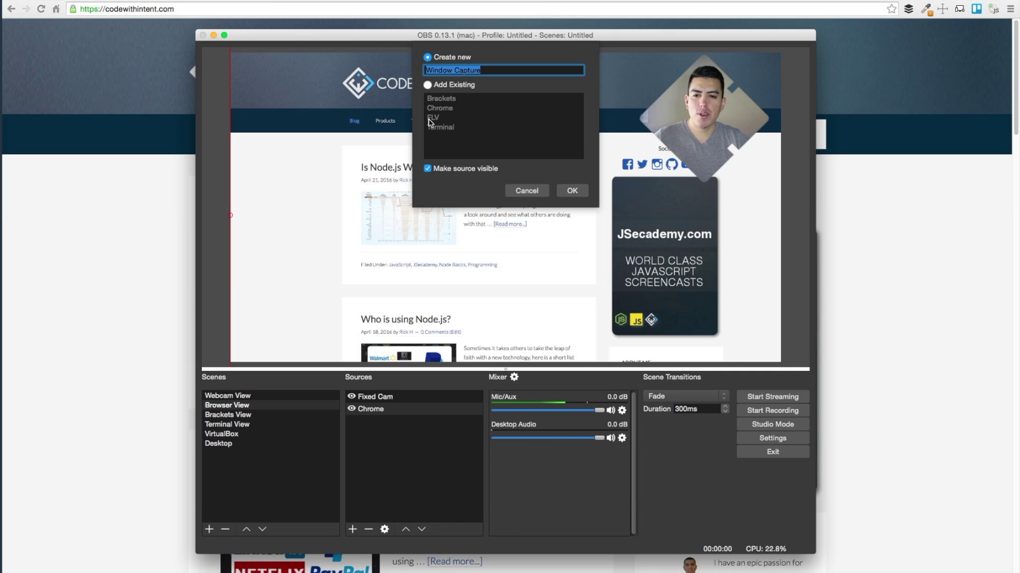
pyautogui.click(534, 195)
# Check that the existing Chrome source captures the Google Chrome window, closing its properties unchanged
pyautogui.click(374, 410)
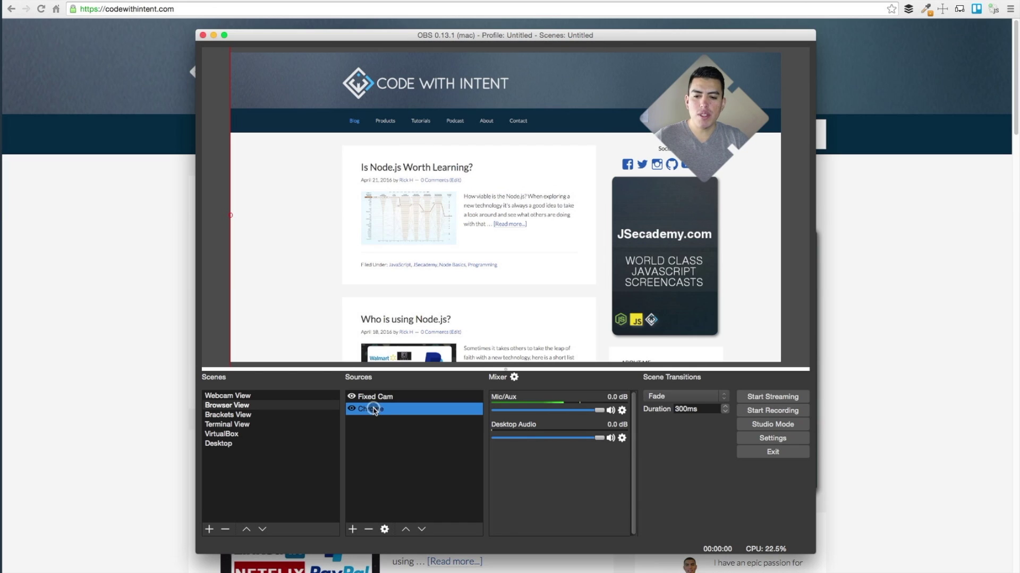
pyautogui.doubleClick(373, 410)
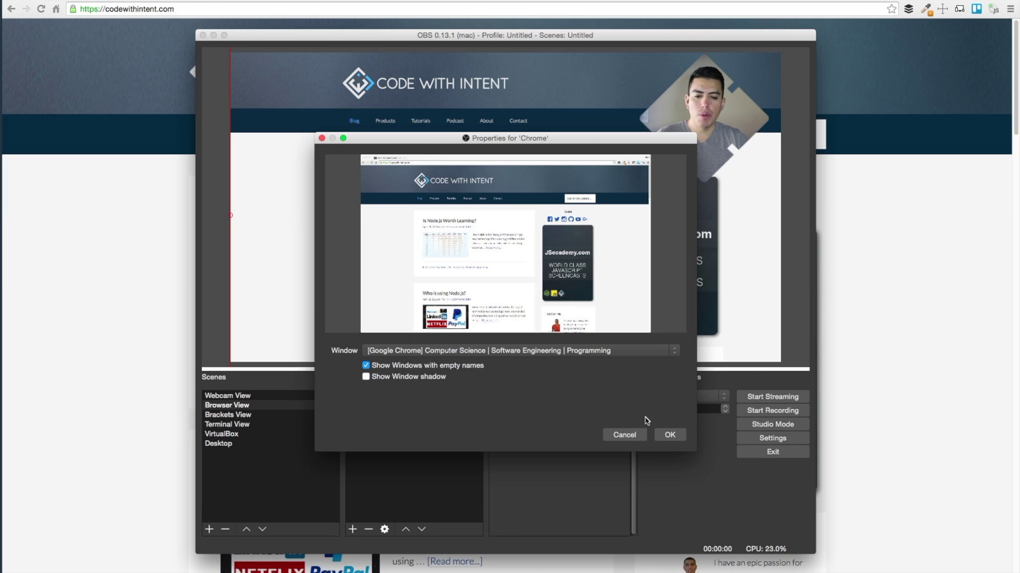
pyautogui.click(631, 441)
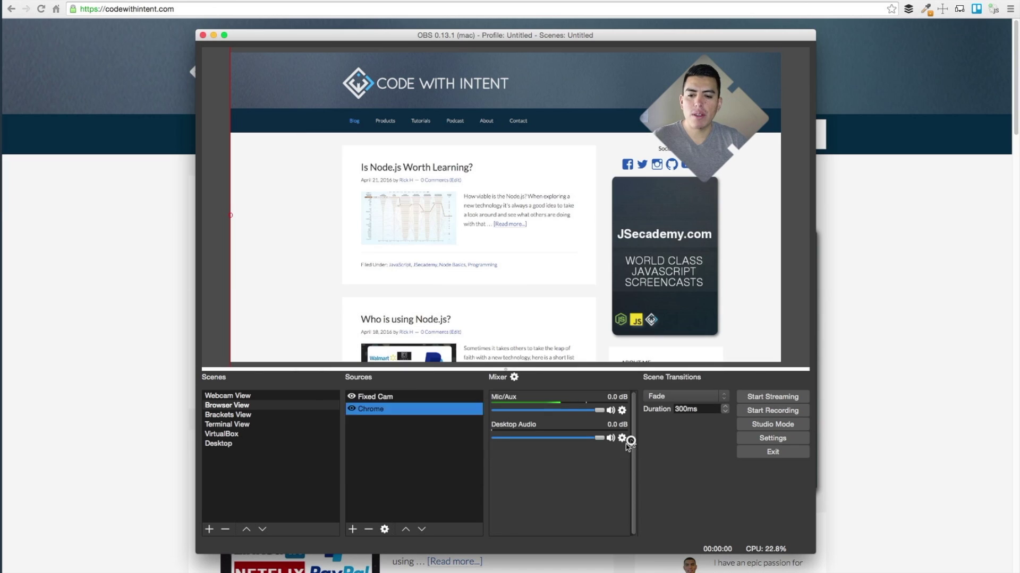
# Add a new Display Capture source, after backing out of a Window Capture source
pyautogui.click(353, 531)
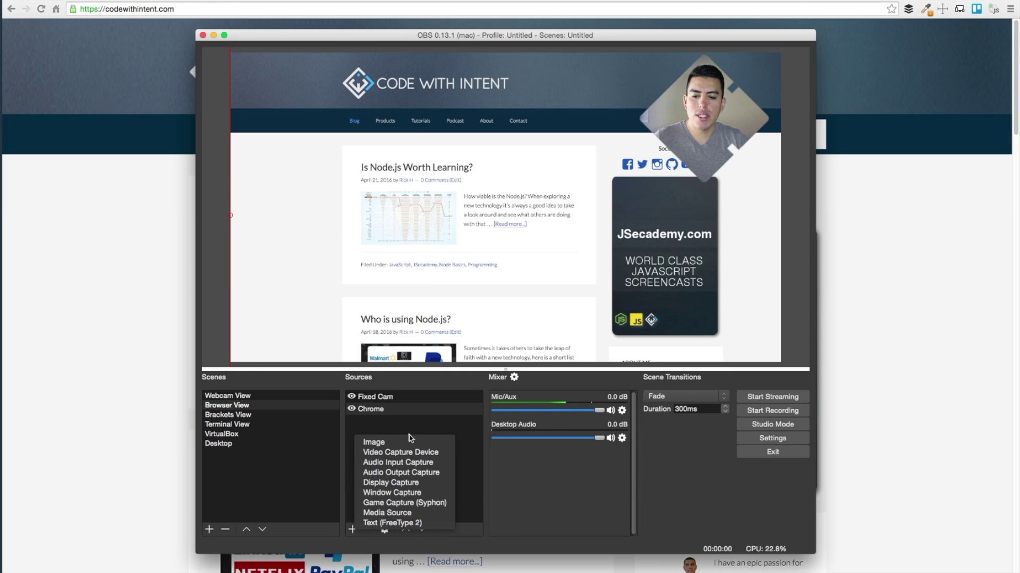
pyautogui.click(410, 493)
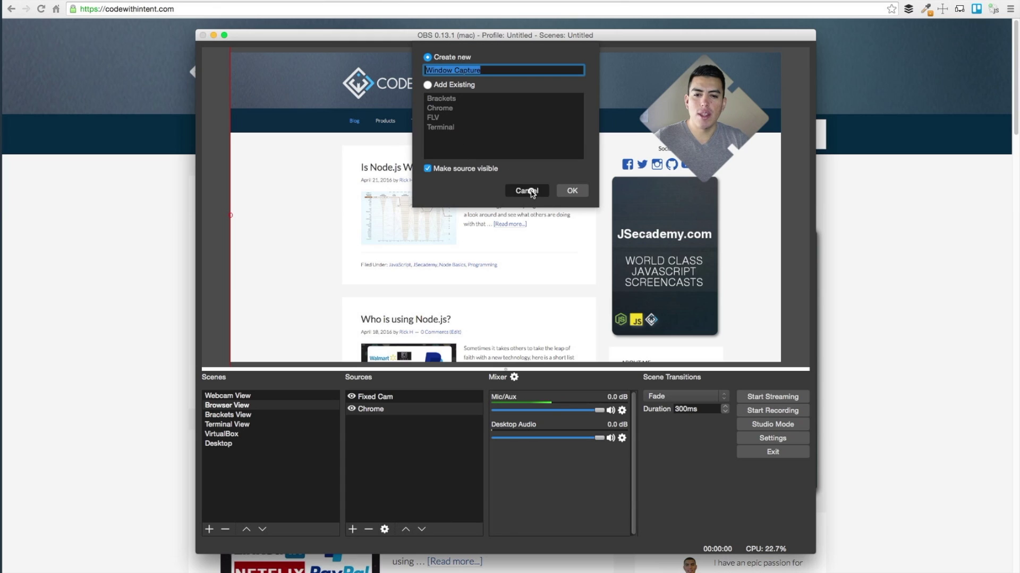
pyautogui.click(524, 190)
pyautogui.click(352, 530)
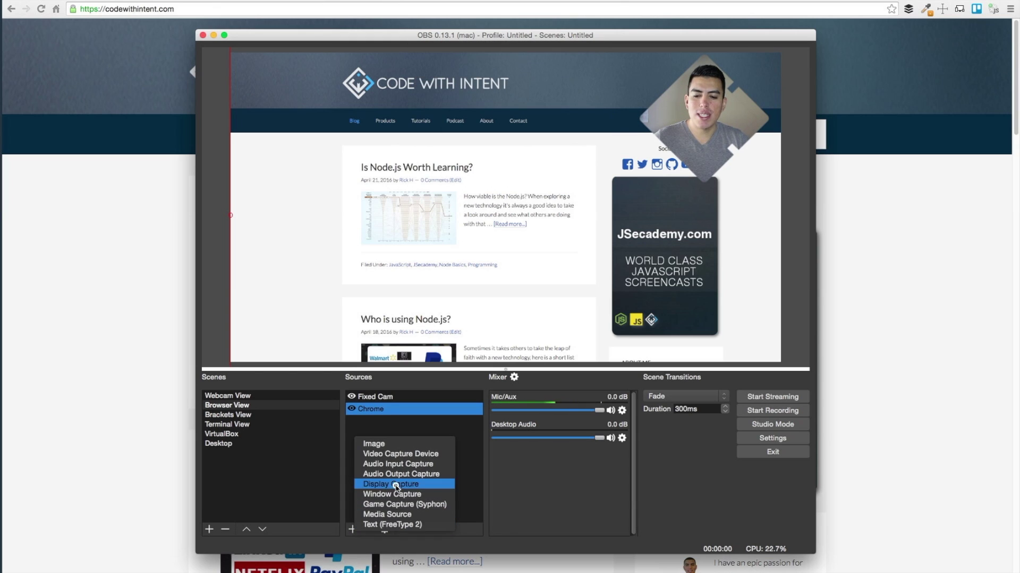
pyautogui.click(407, 497)
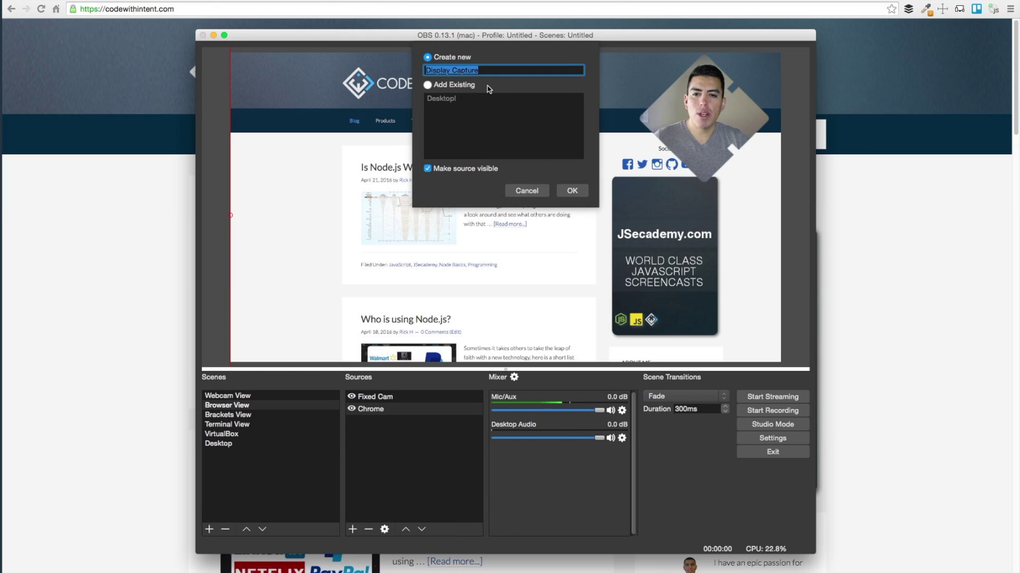
pyautogui.click(572, 190)
# Try capturing display 1, then switch the Display Capture back to display 0
pyautogui.click(412, 351)
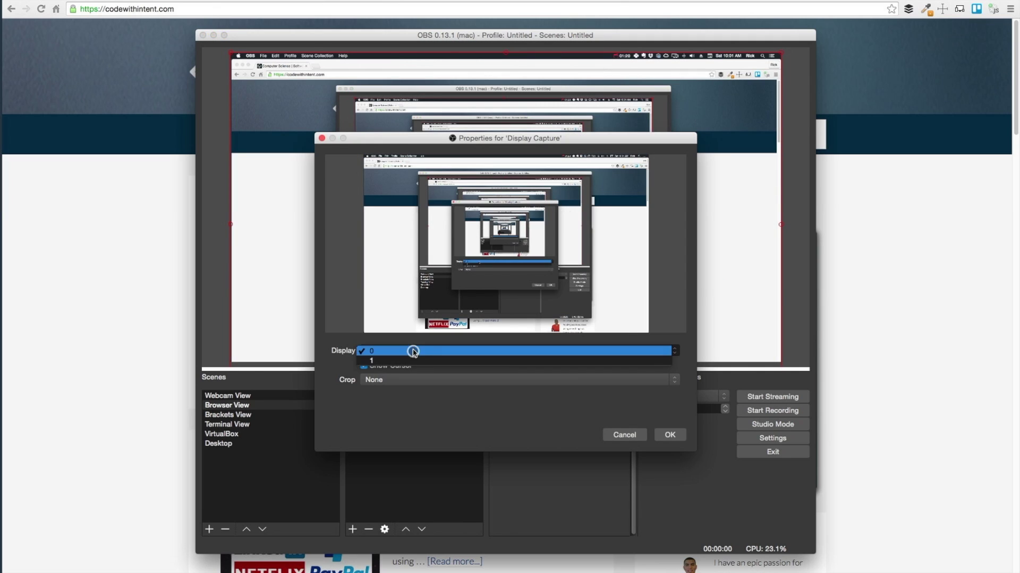
pyautogui.click(406, 360)
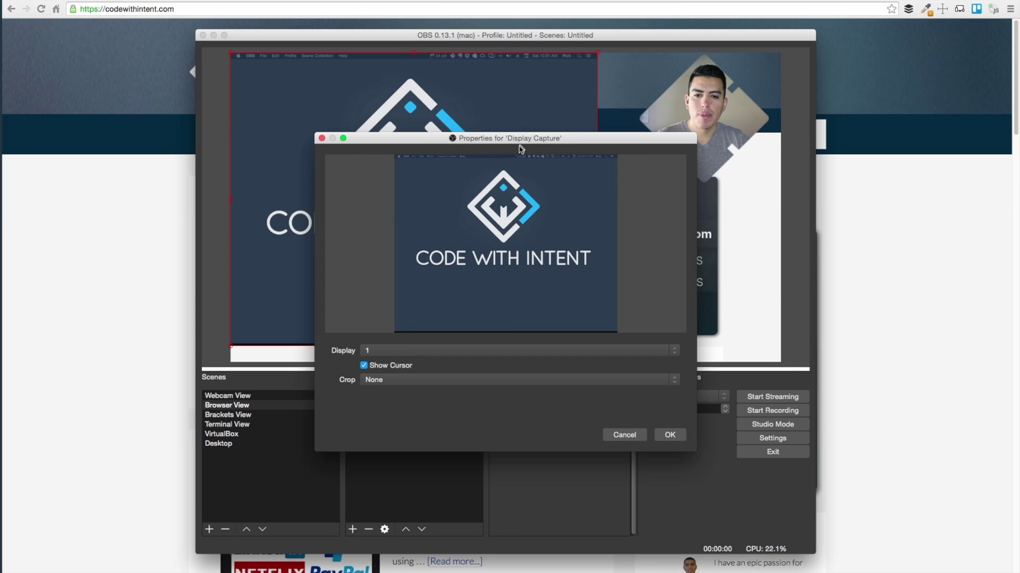
pyautogui.moveTo(520, 141); pyautogui.dragTo(654, 119)
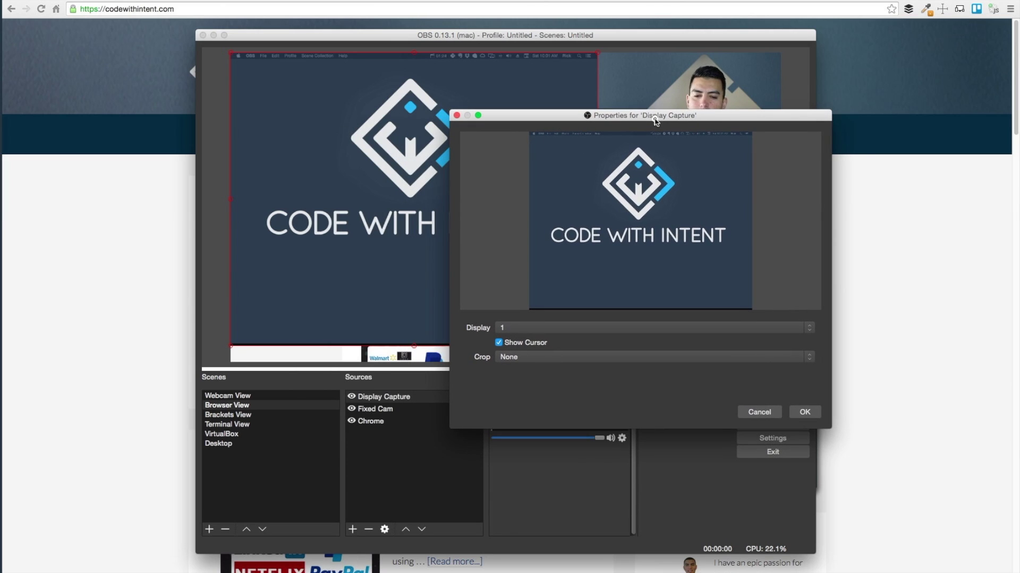
pyautogui.click(552, 328)
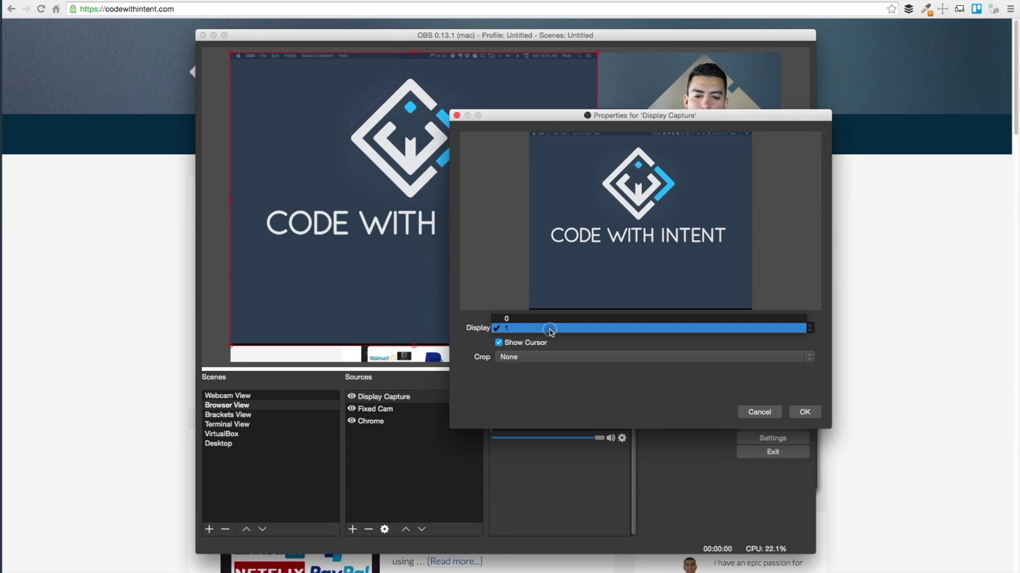
pyautogui.click(557, 318)
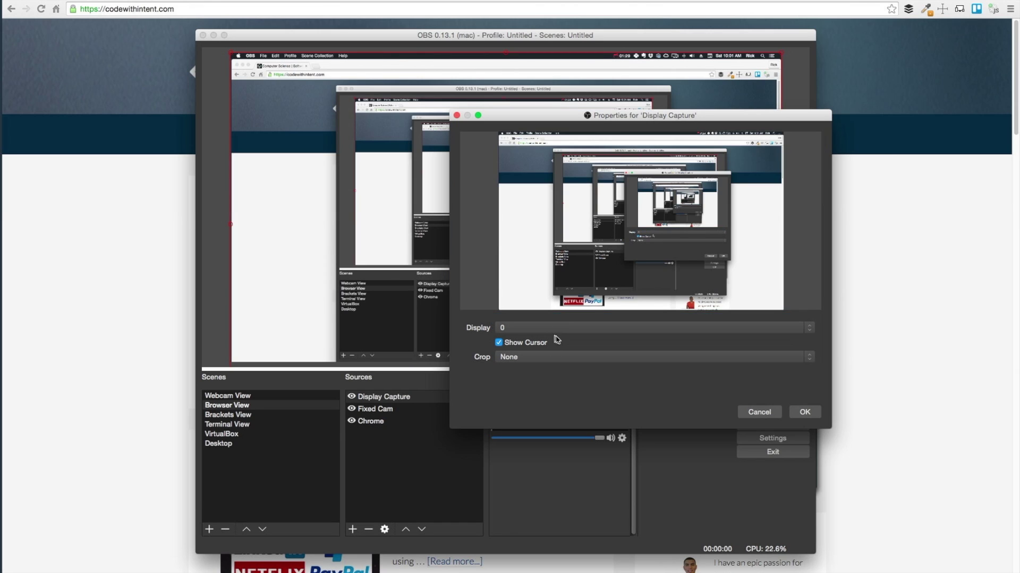
pyautogui.moveTo(601, 118); pyautogui.dragTo(542, 108)
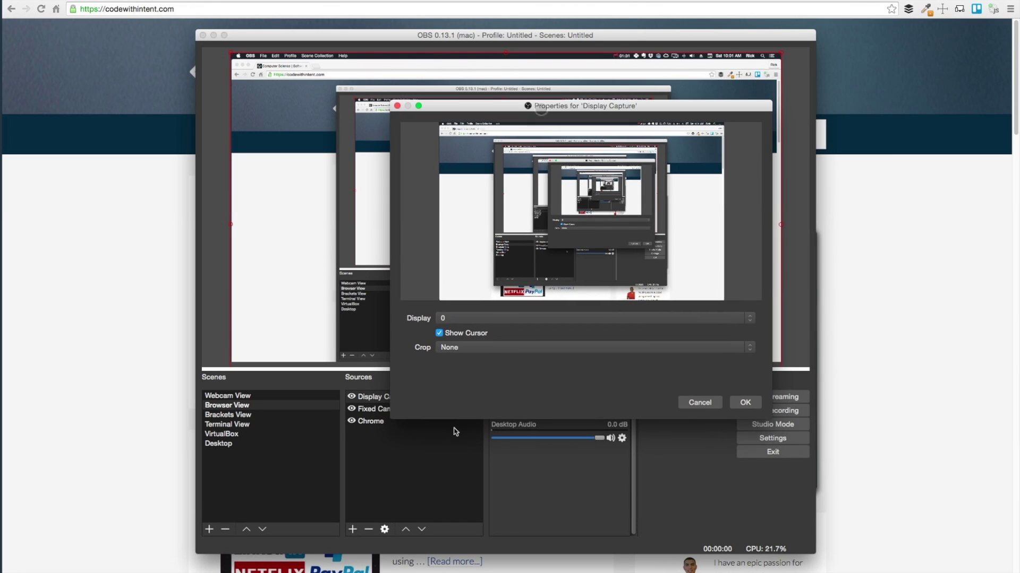
# Crop the Display Capture to the Google Chrome window and confirm the properties
pyautogui.click(475, 347)
pyautogui.click(473, 367)
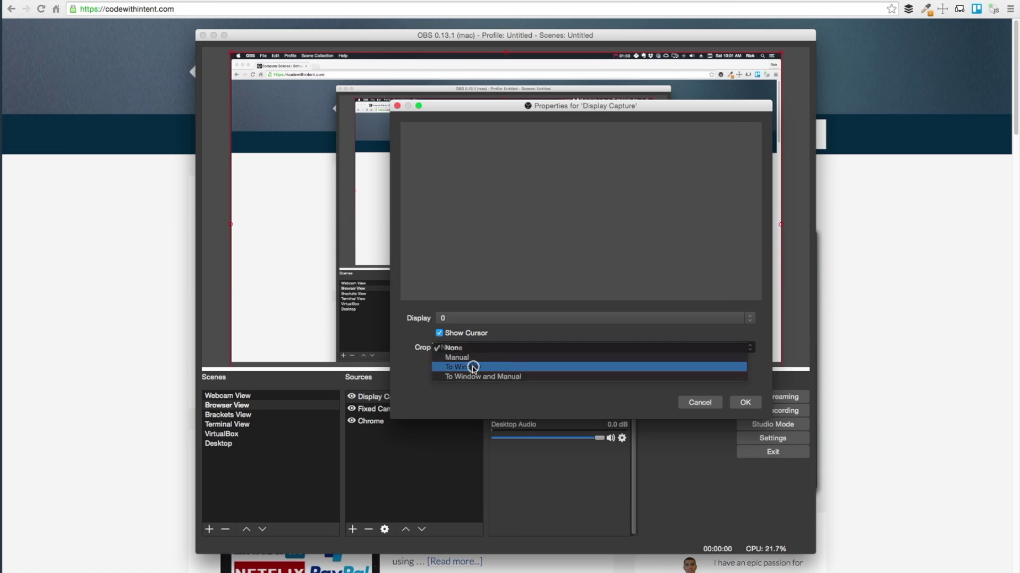
pyautogui.click(481, 364)
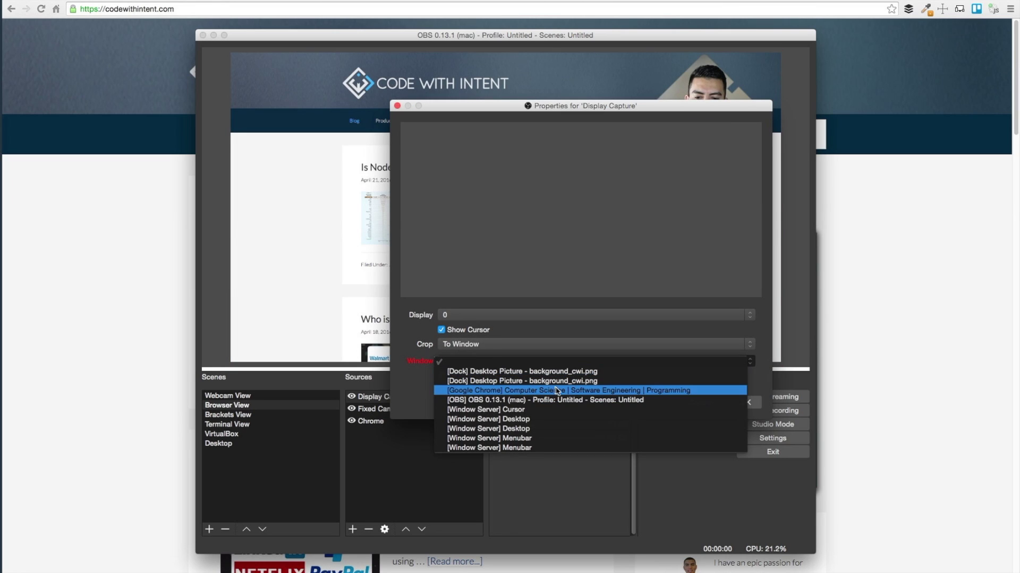
pyautogui.click(571, 392)
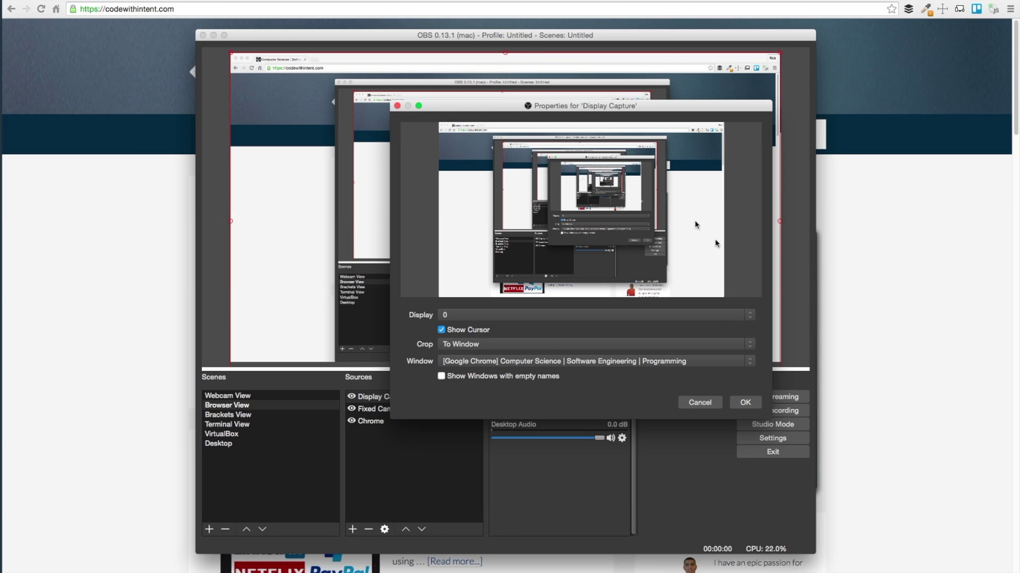
pyautogui.moveTo(545, 101); pyautogui.dragTo(523, 104)
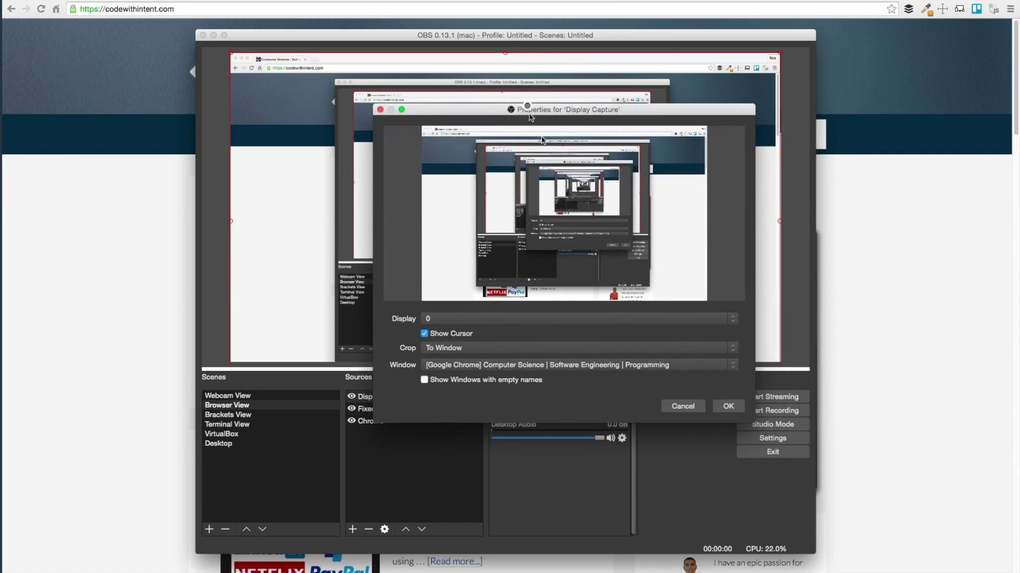
pyautogui.click(721, 406)
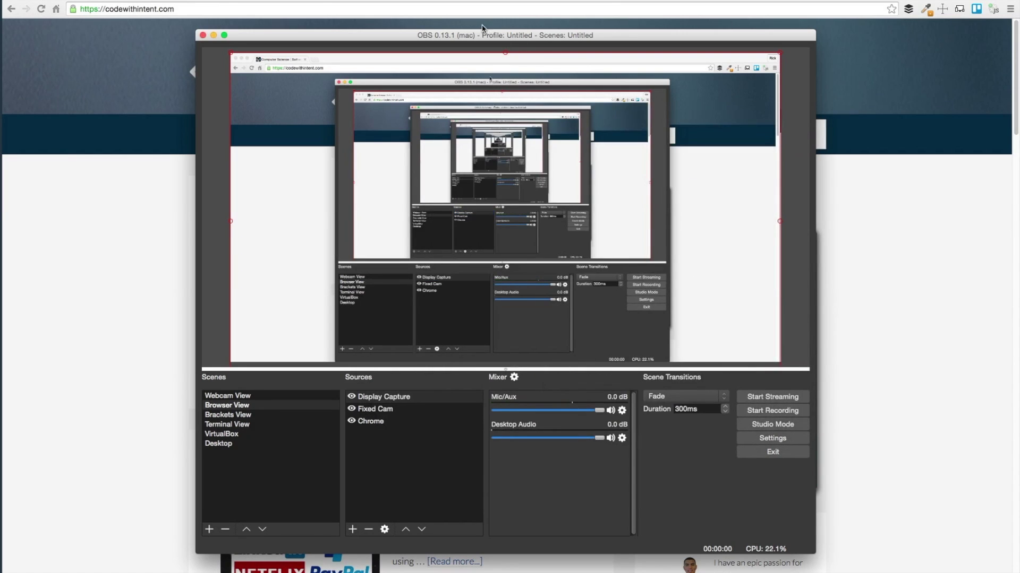
pyautogui.moveTo(482, 28); pyautogui.dragTo(426, 32)
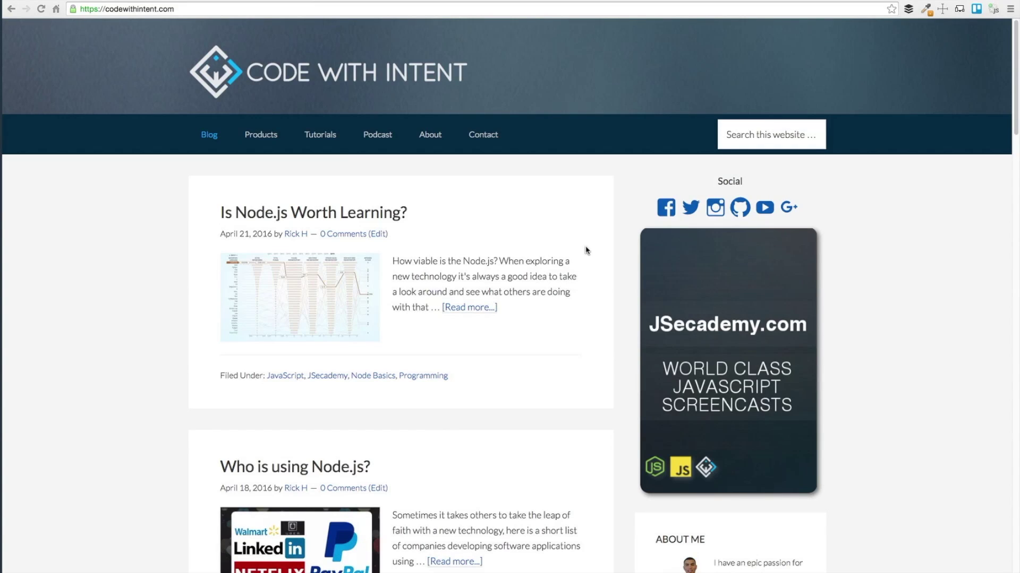
pyautogui.tripleClick(530, 213)
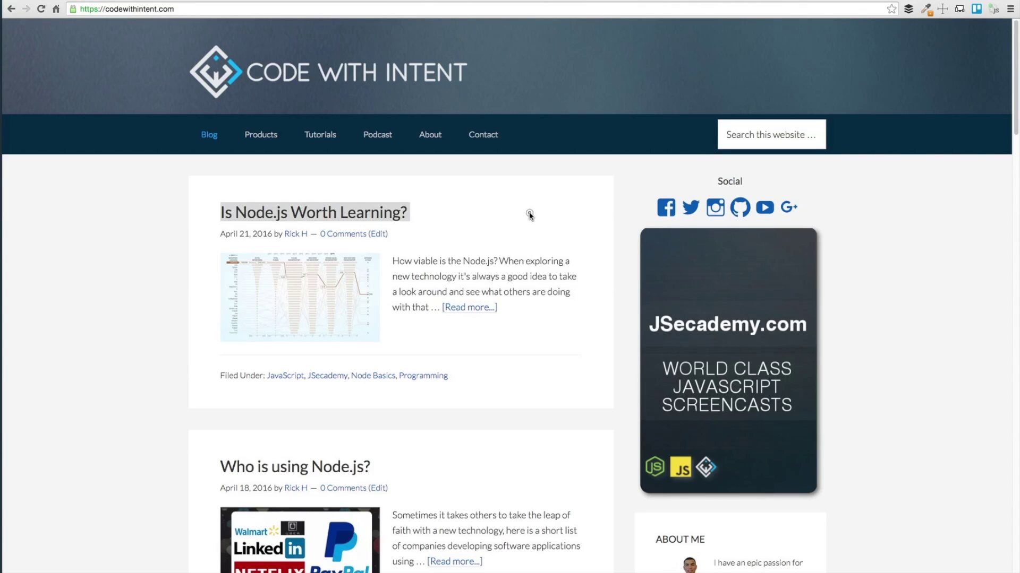
pyautogui.click(530, 214)
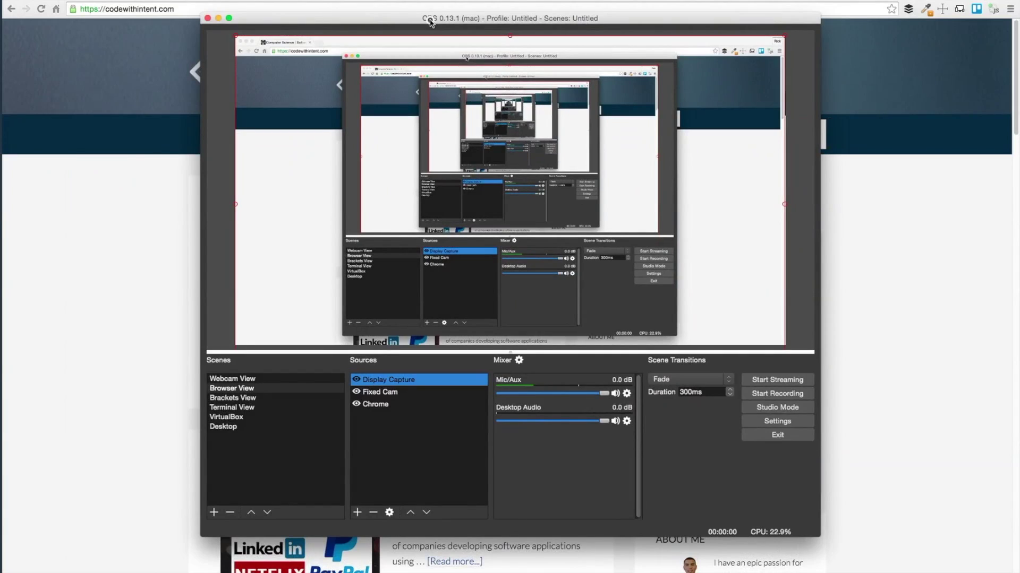
# Raise Fixed Cam above Display Capture in Sources, then minimize the OBS window
pyautogui.click(399, 392)
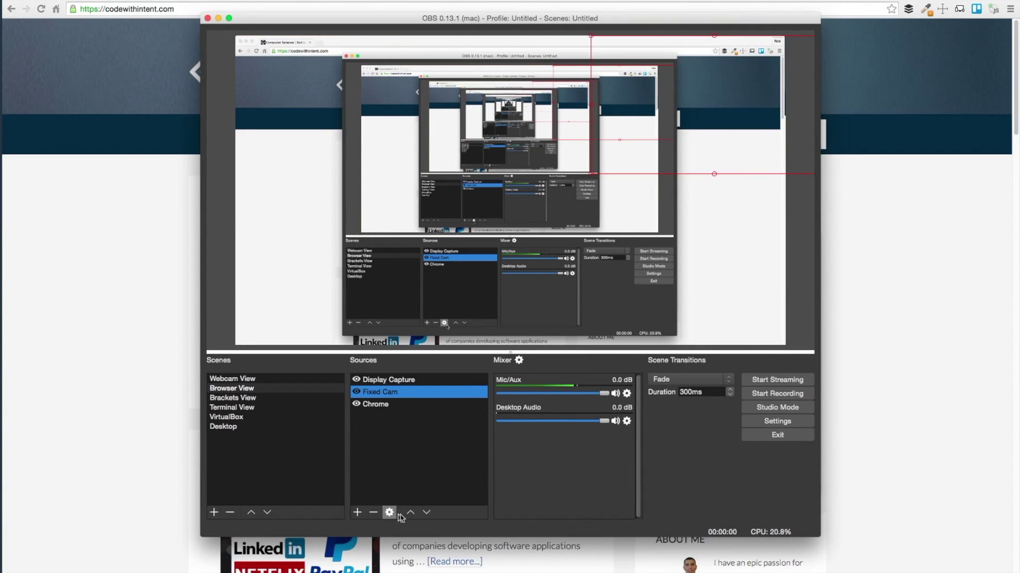
pyautogui.click(412, 513)
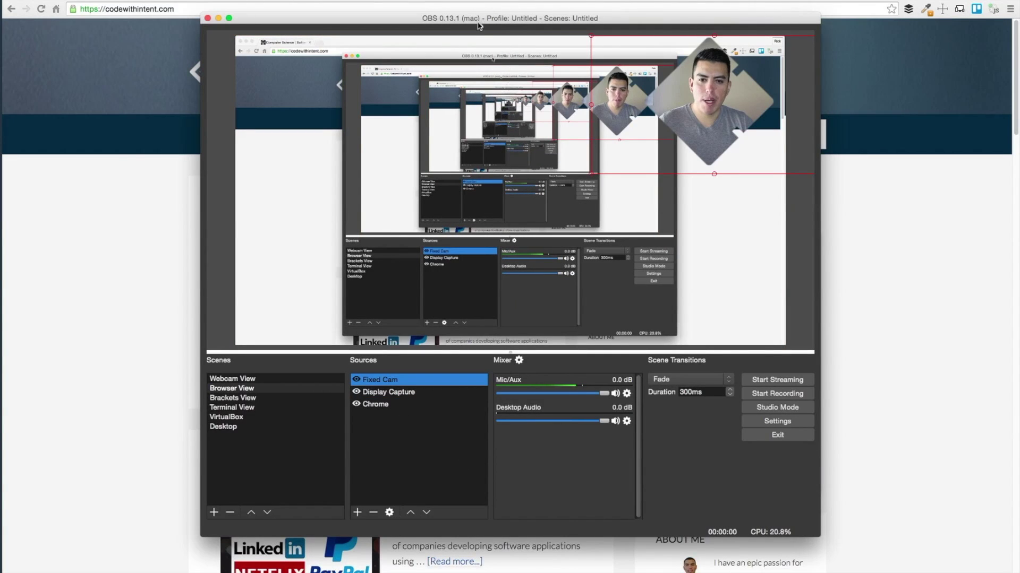
pyautogui.moveTo(477, 21); pyautogui.dragTo(556, 20)
pyautogui.doubleClick(556, 20)
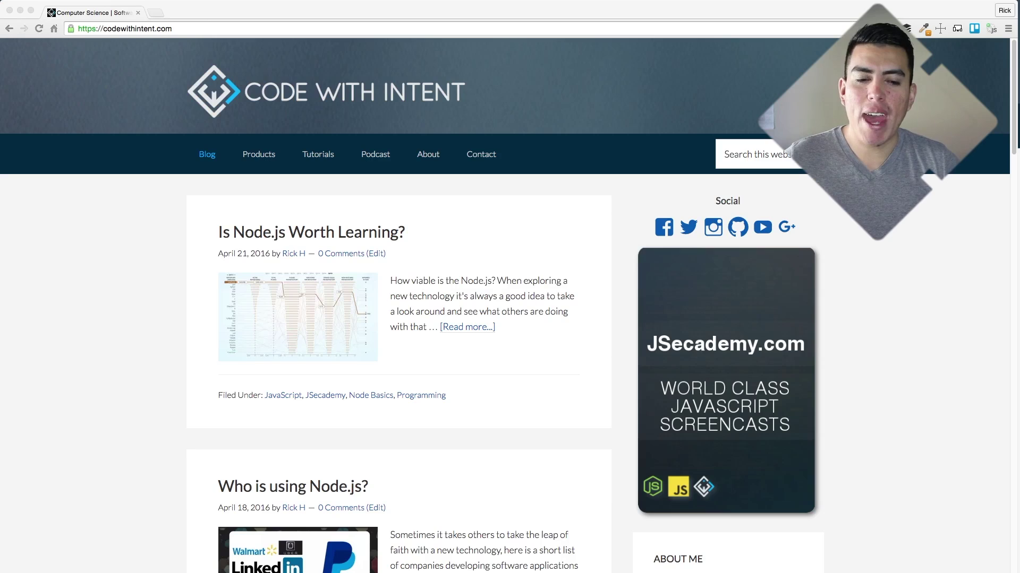
# Bring the Chrome blog page forward and scroll it down and back up twice
pyautogui.click(506, 227)
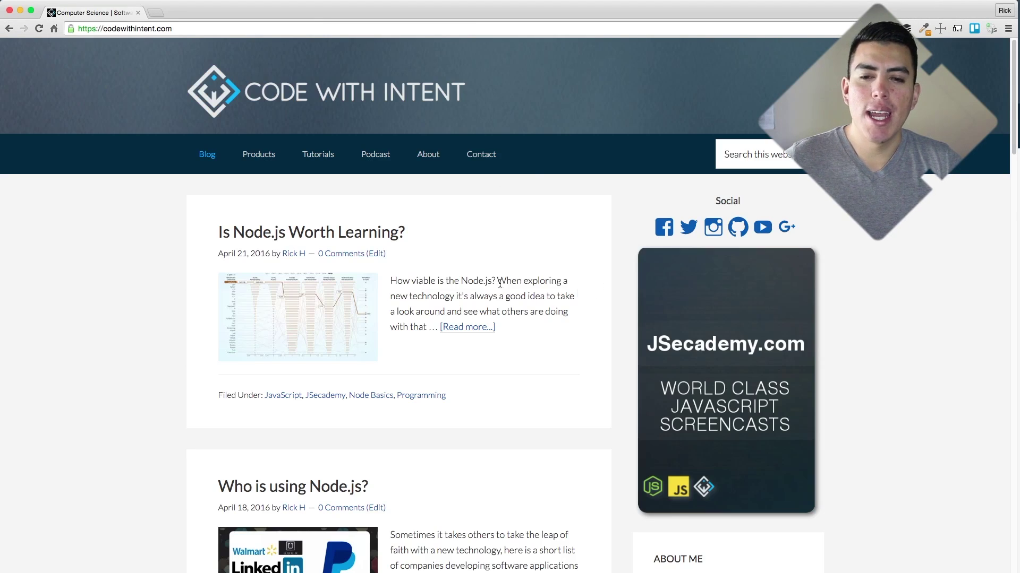
pyautogui.scroll(-5, 520, 195)
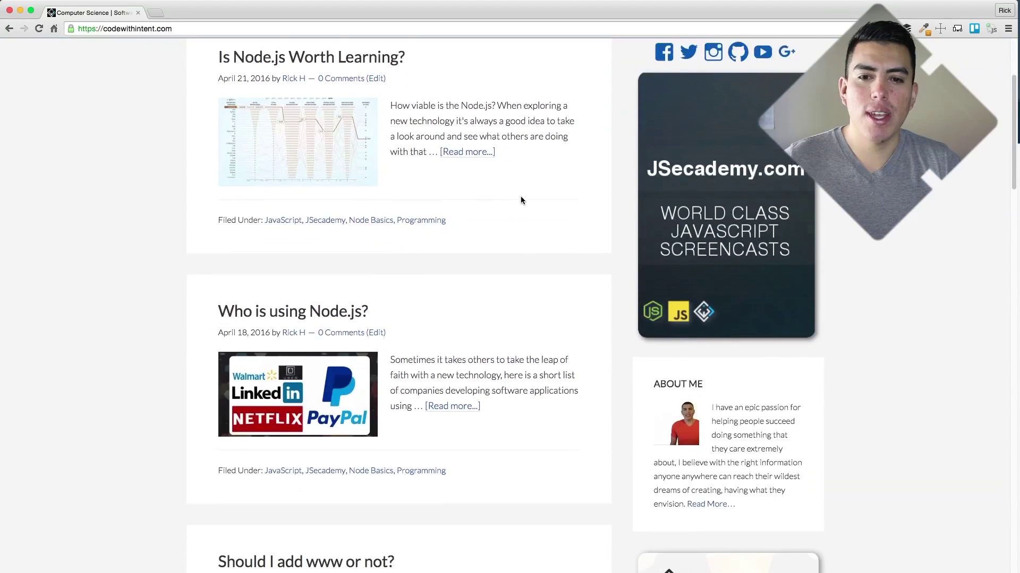
pyautogui.scroll(5, 598, 240)
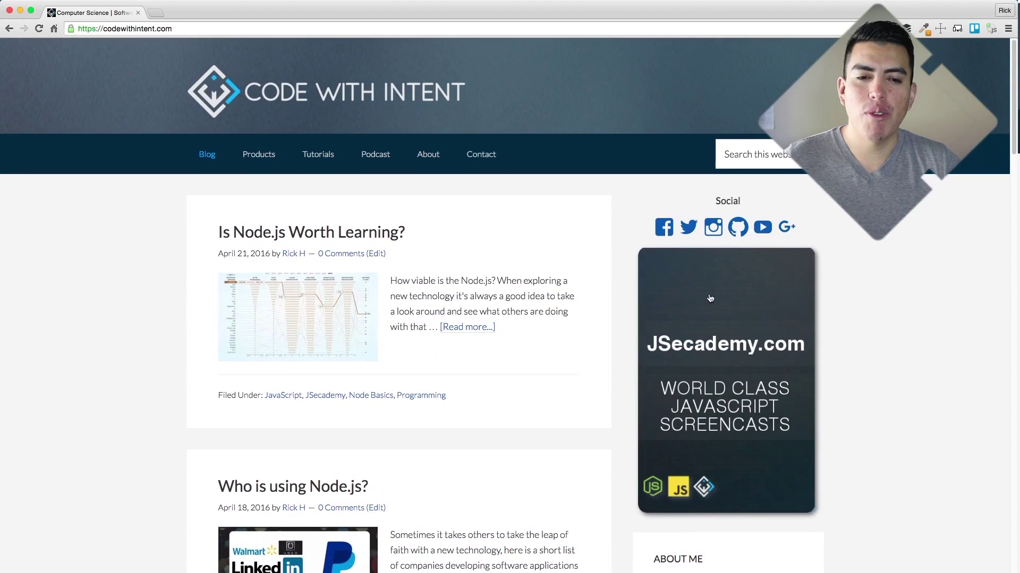
pyautogui.scroll(-18, 451, 283)
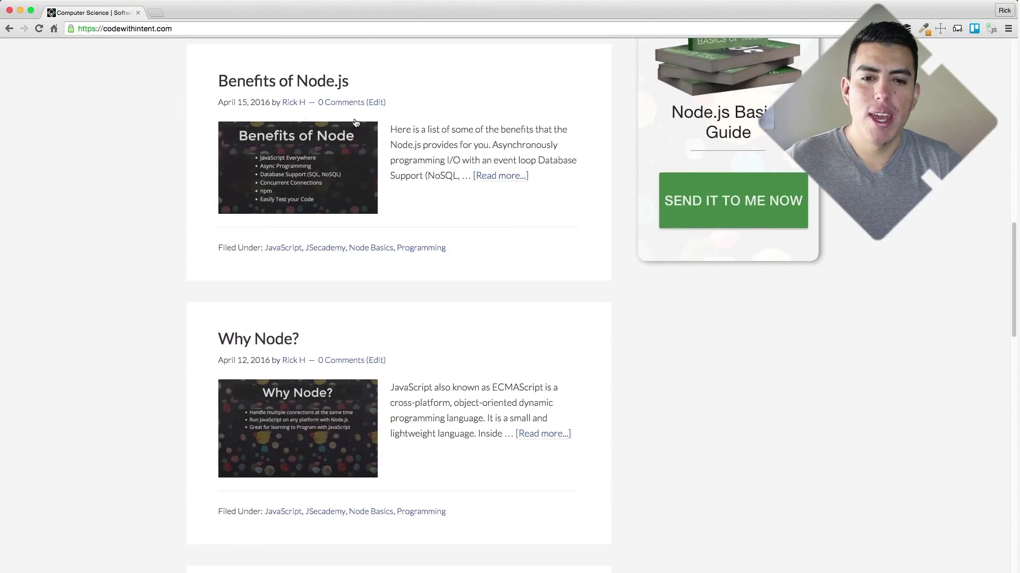
pyautogui.scroll(18, 490, 231)
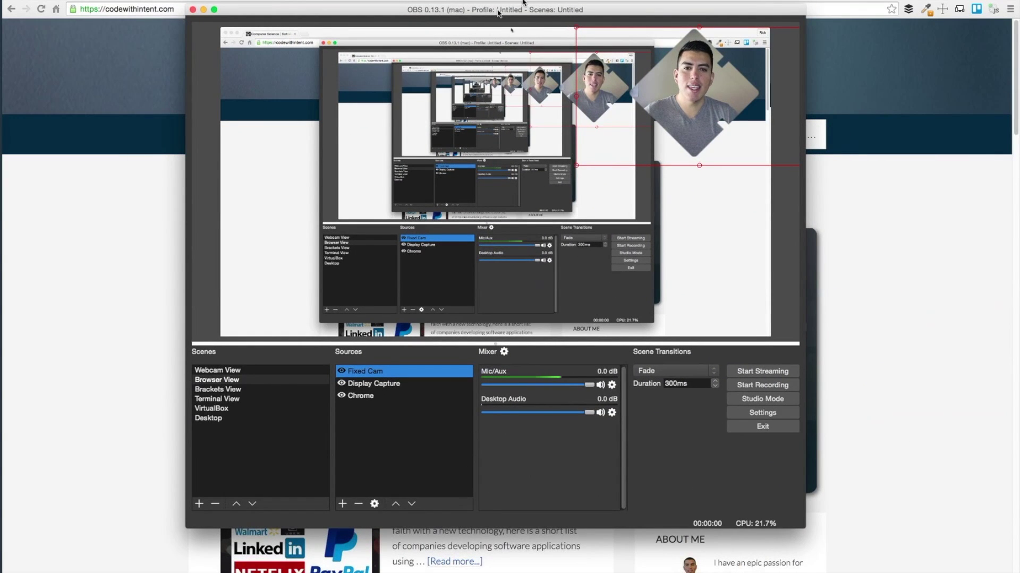
# Move the OBS window lower and further right over the blog page
pyautogui.moveTo(473, 16); pyautogui.dragTo(514, 19)
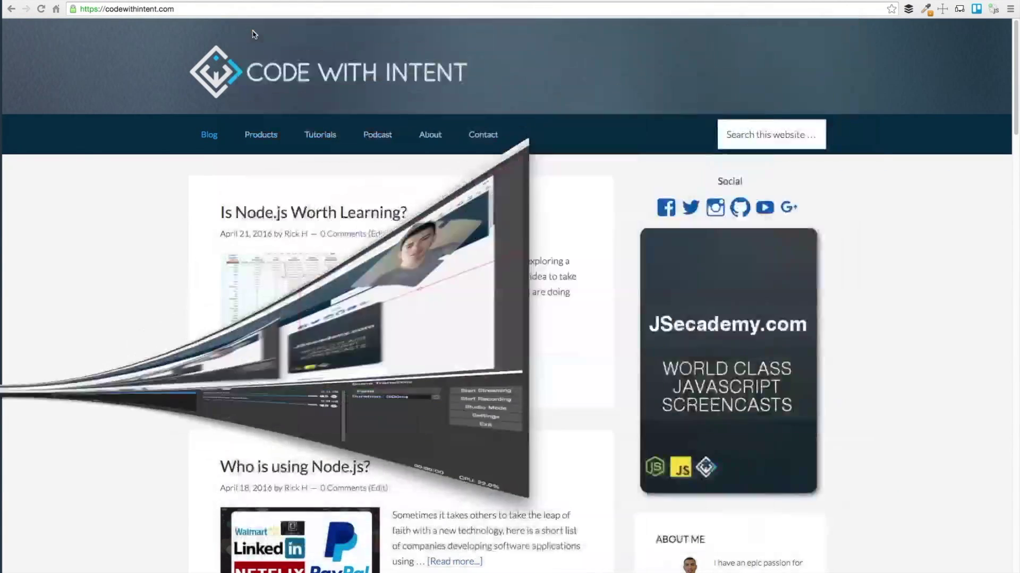
pyautogui.moveTo(10, 318)
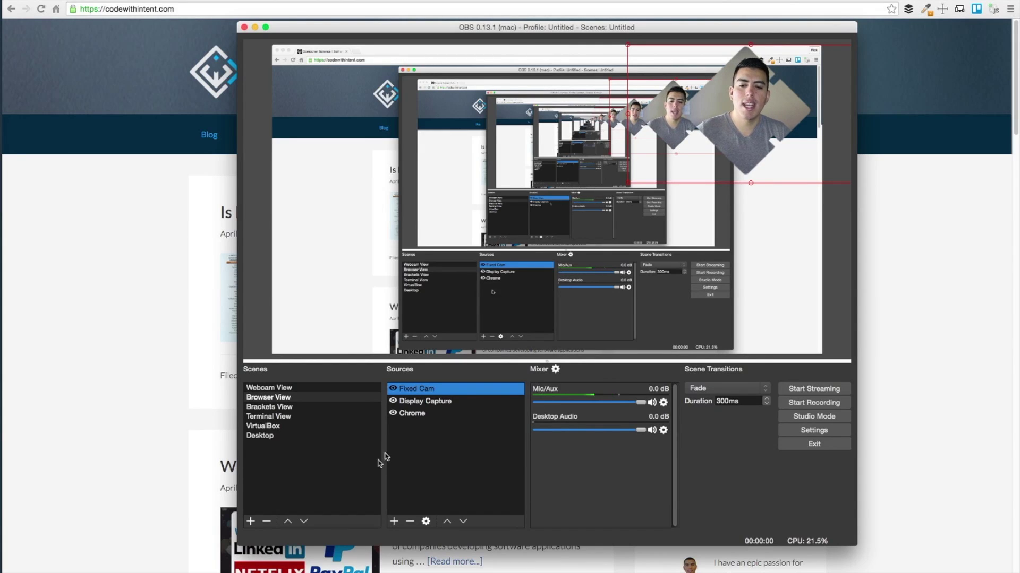
pyautogui.click(434, 404)
pyautogui.click(394, 402)
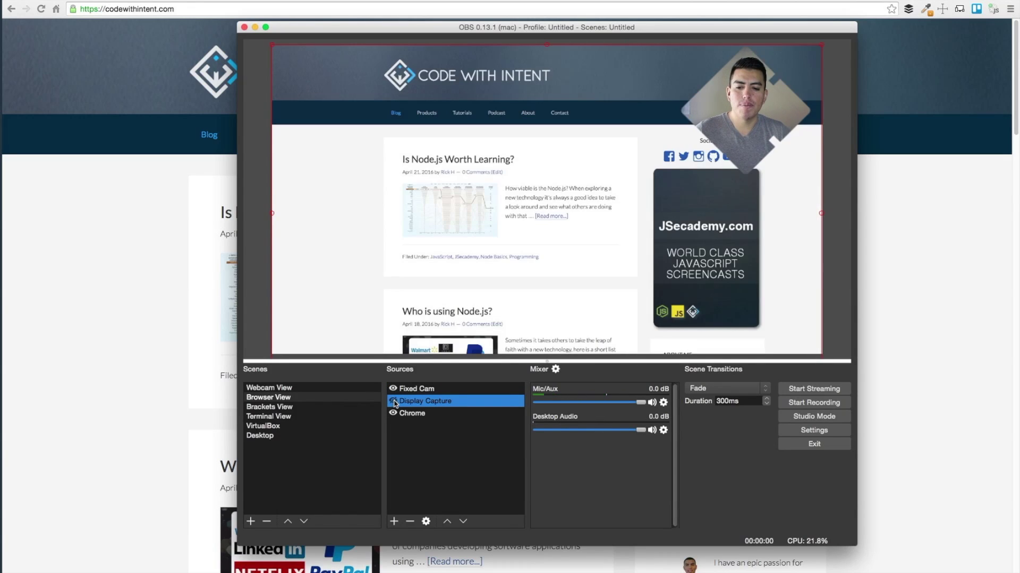
pyautogui.click(393, 402)
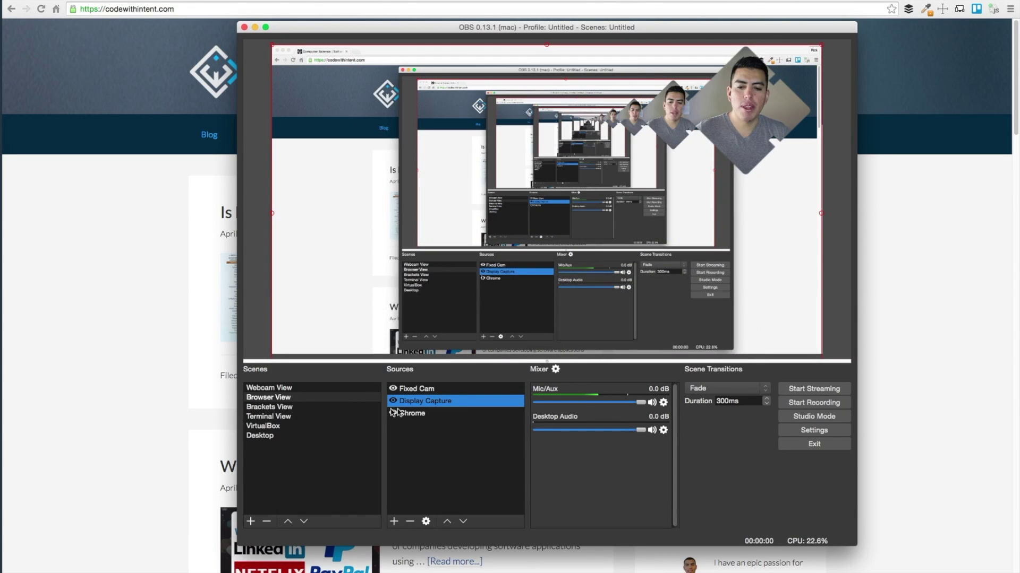
pyautogui.click(394, 522)
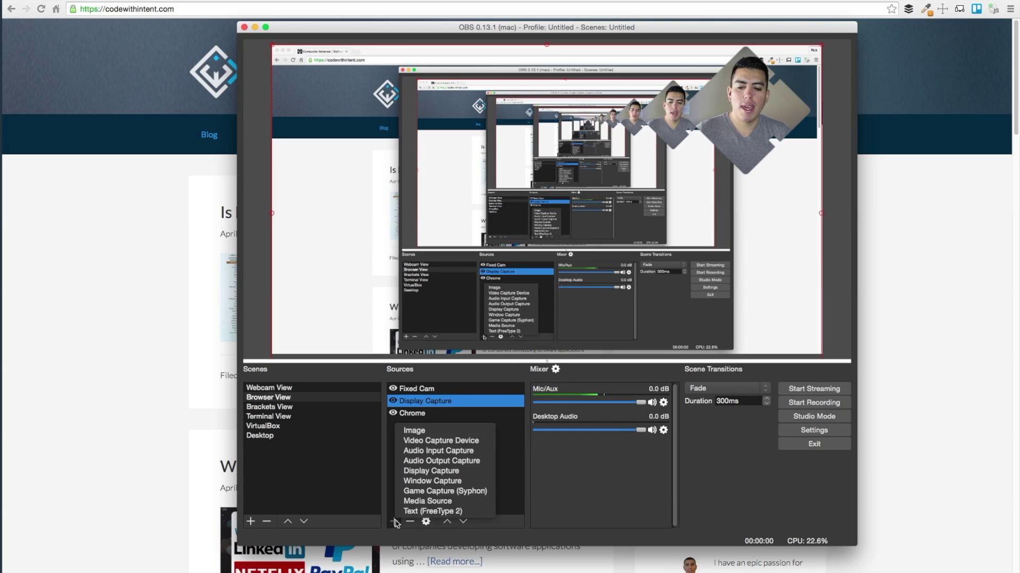
pyautogui.click(457, 471)
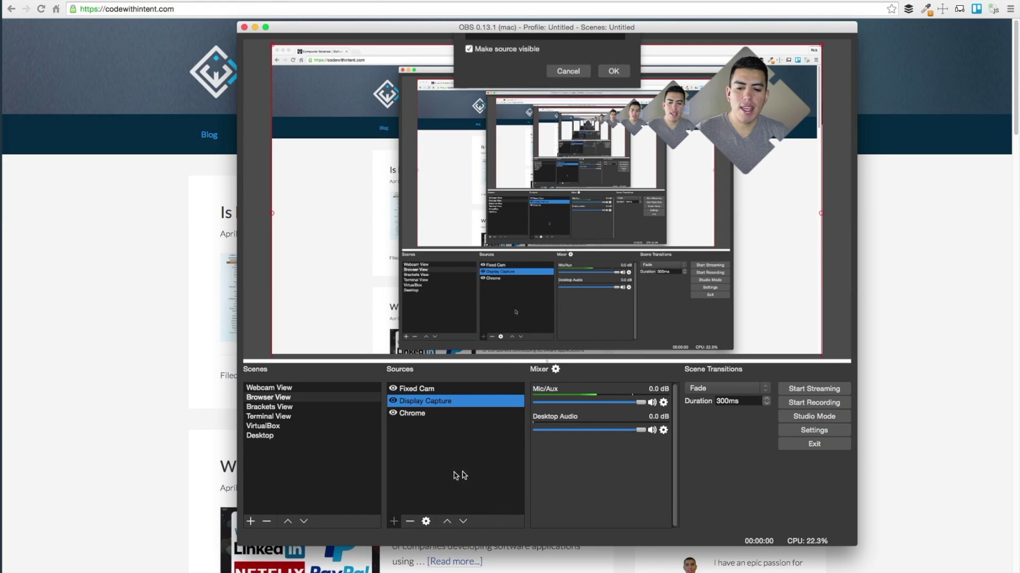
pyautogui.click(564, 183)
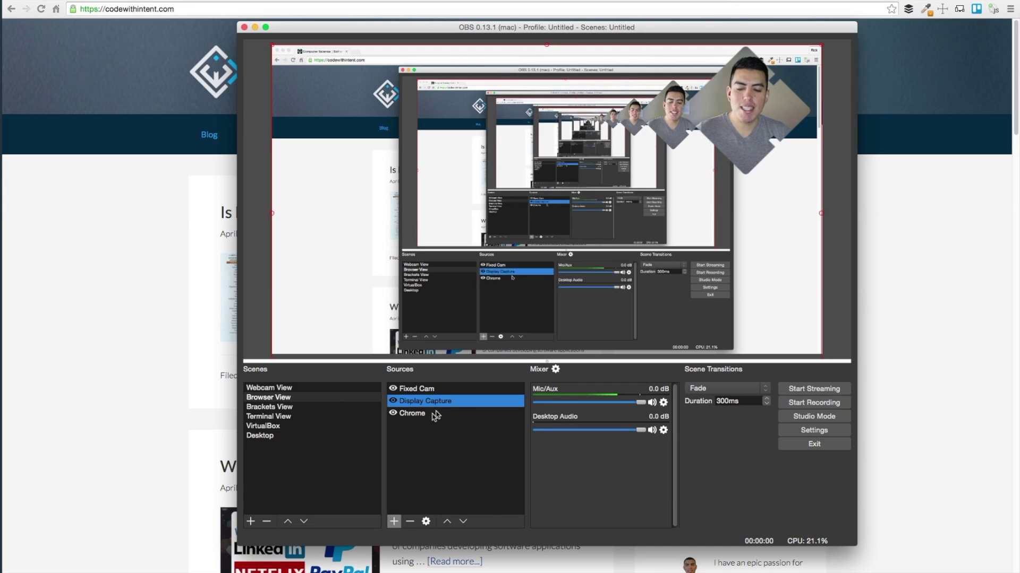
pyautogui.click(417, 415)
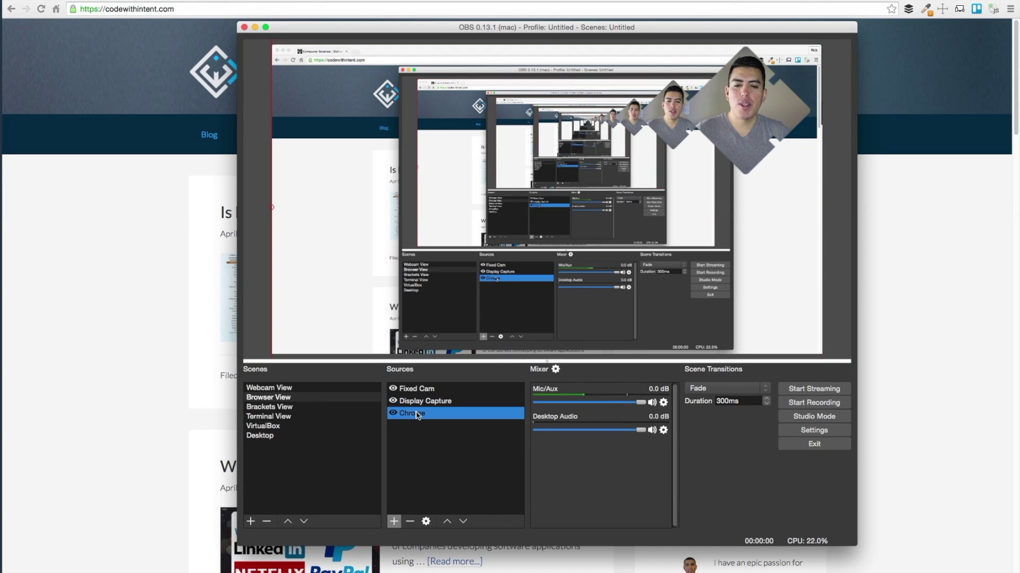